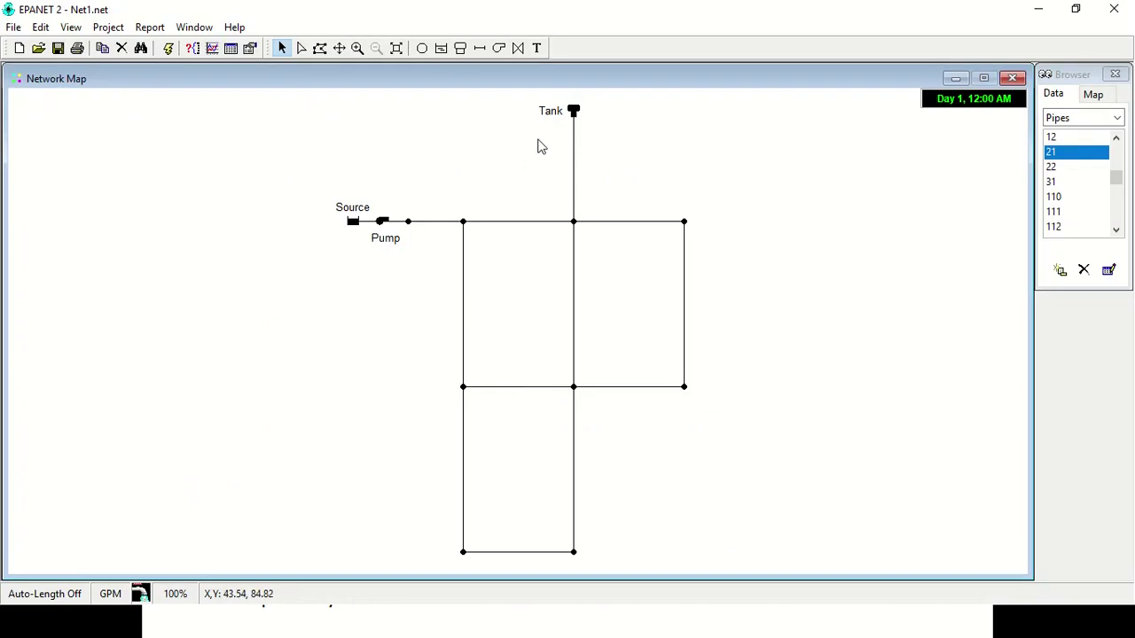
left_click(353, 221)
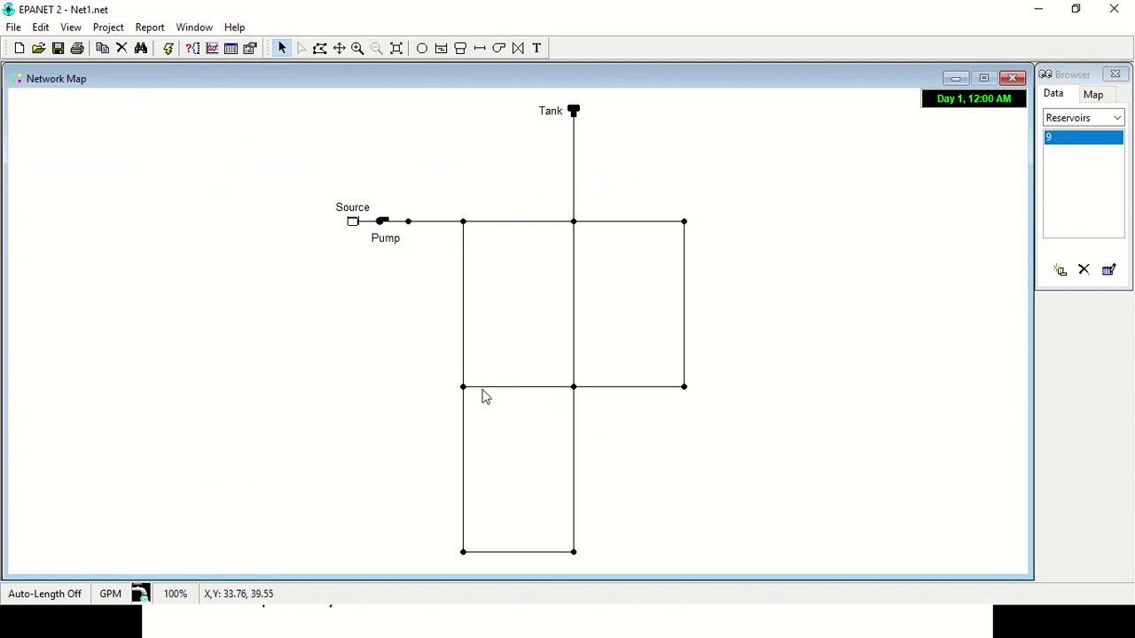
left_click(409, 223)
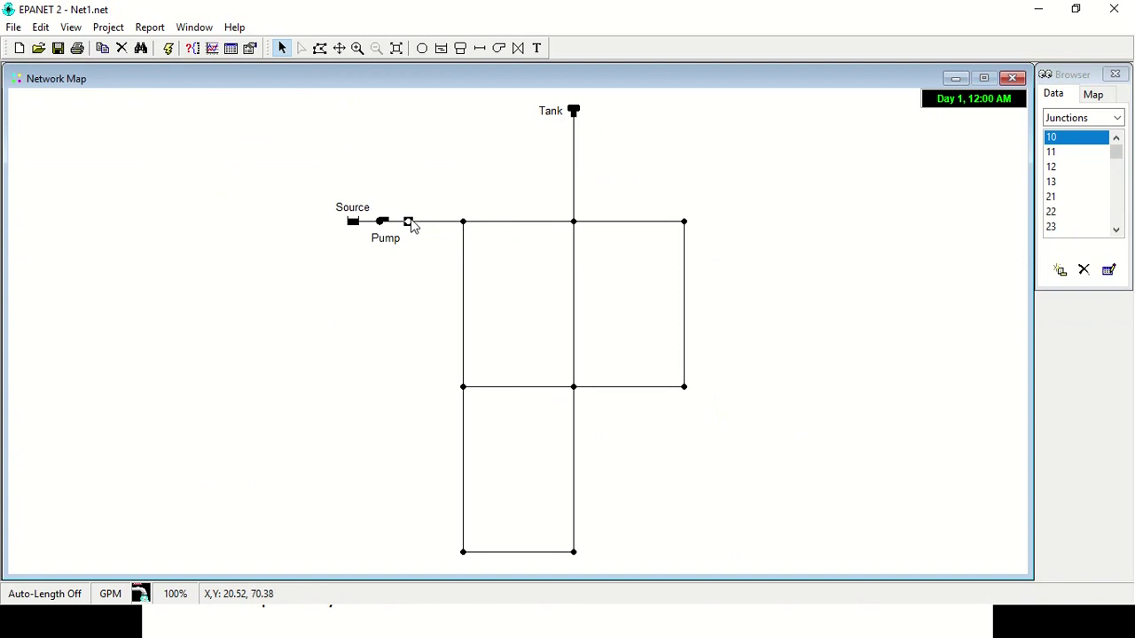
double_click(408, 222)
left_click(640, 165)
Open junction 11's properties and review its Elevation, Base Demand, Demand Pattern, Demand Categories and Emitter Coeff
double_click(462, 221)
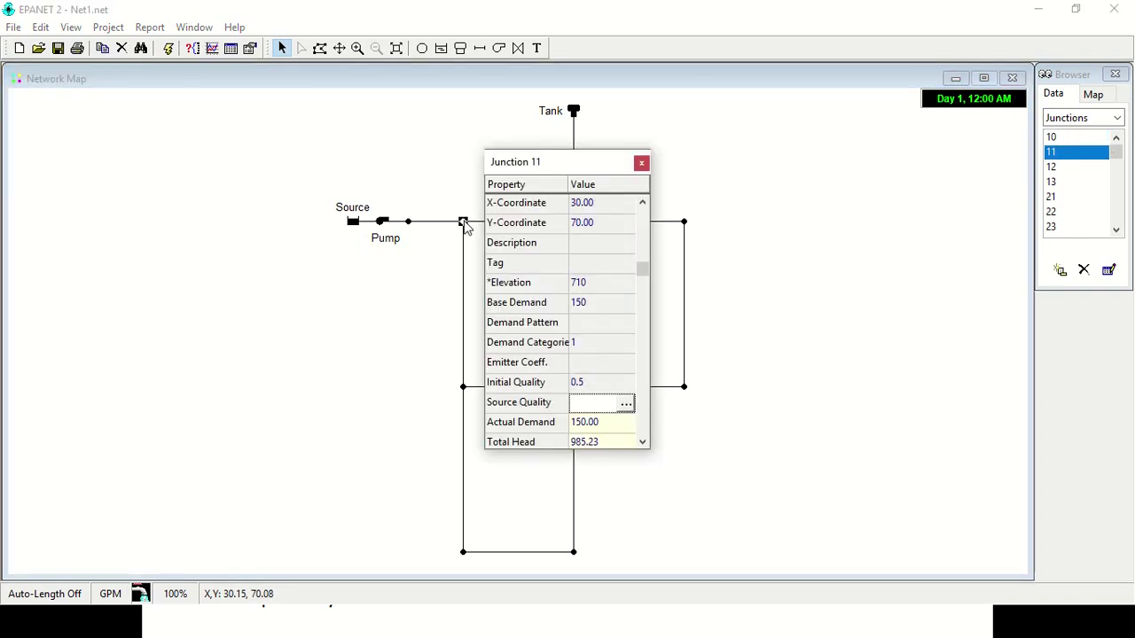
left_click(594, 282)
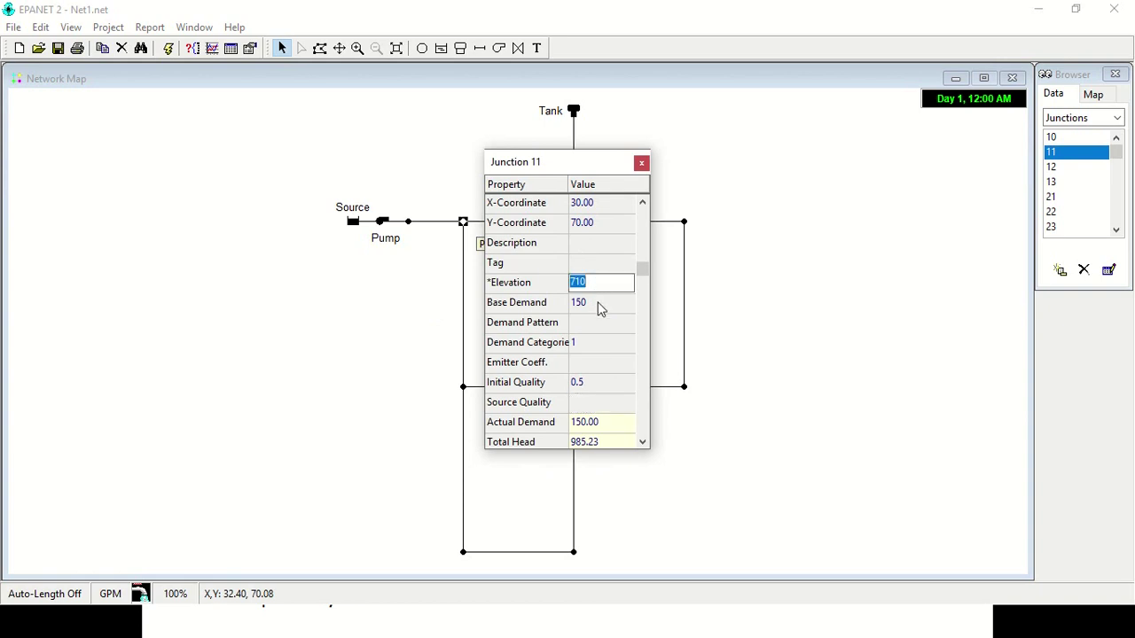
left_click(600, 304)
left_click(604, 323)
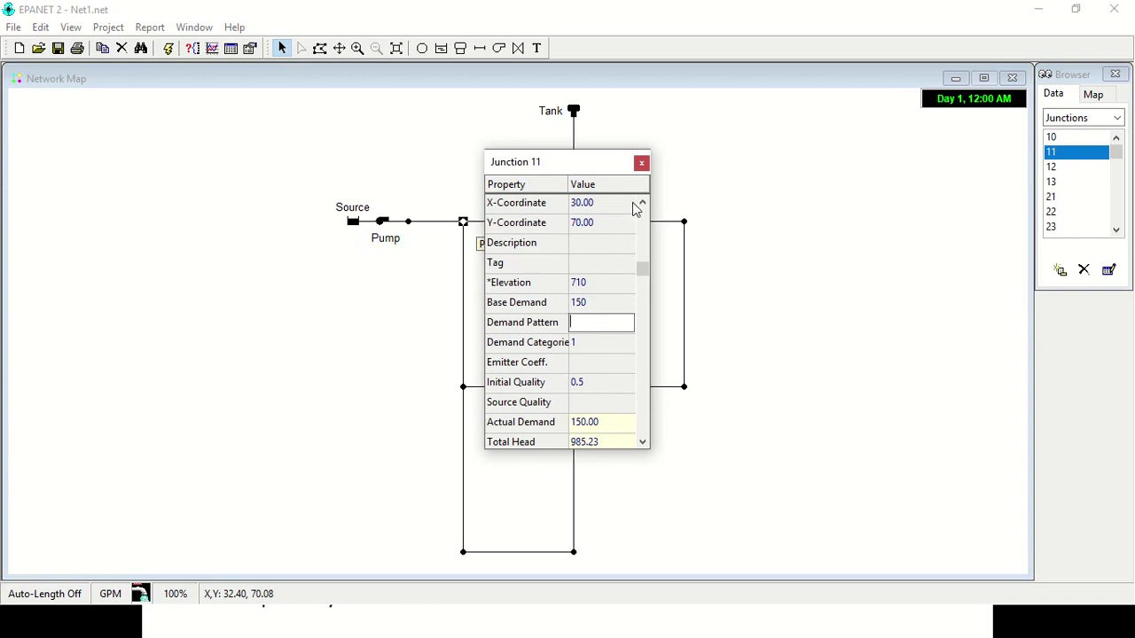
left_click(606, 348)
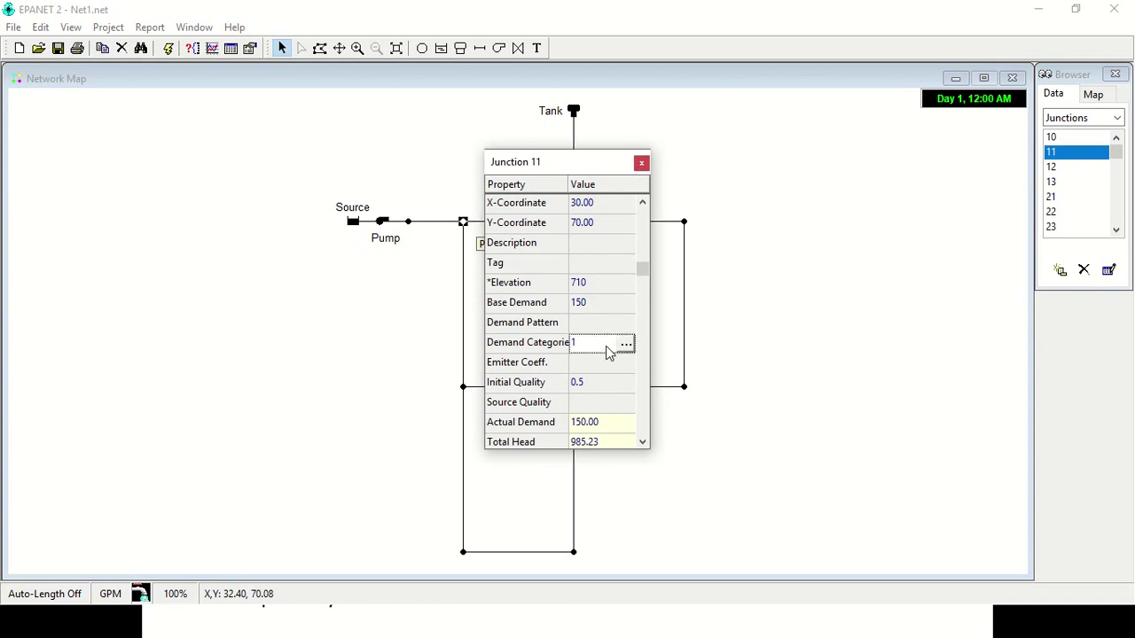
left_click(609, 364)
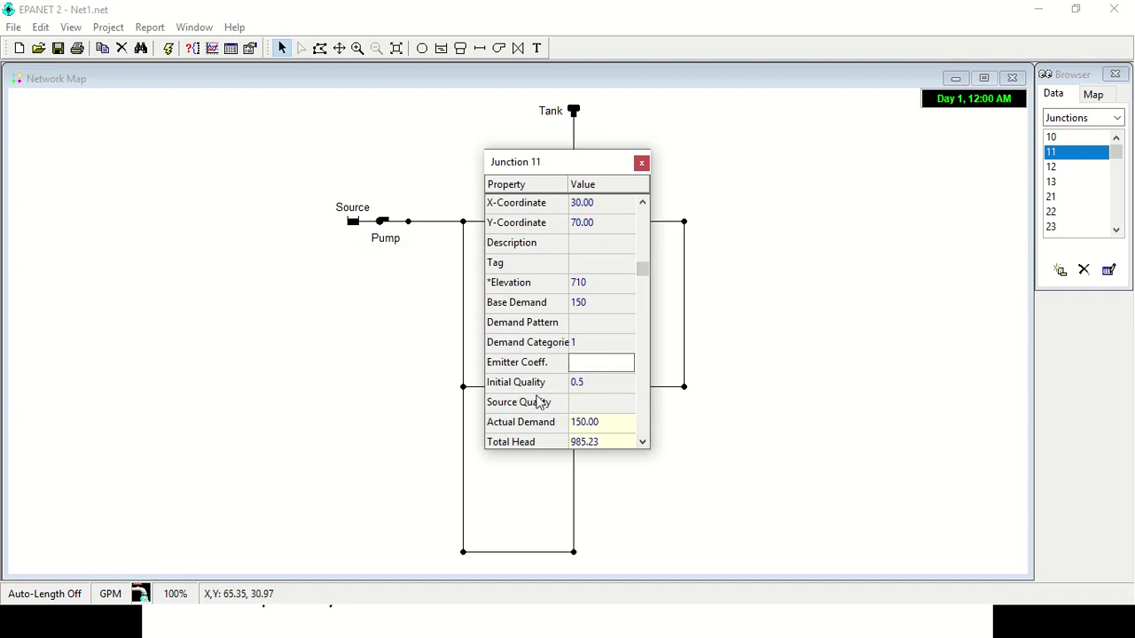
Scroll to junction 11's computed results, Pressure 119.26 and Quality 0.50
double_click(644, 444)
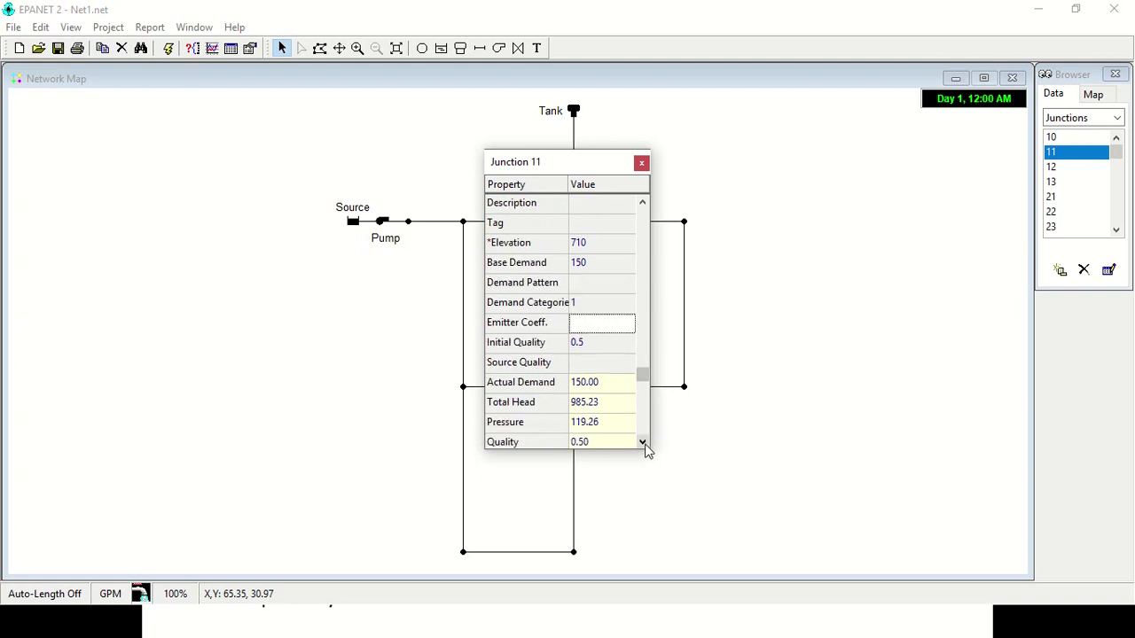
left_click(643, 443)
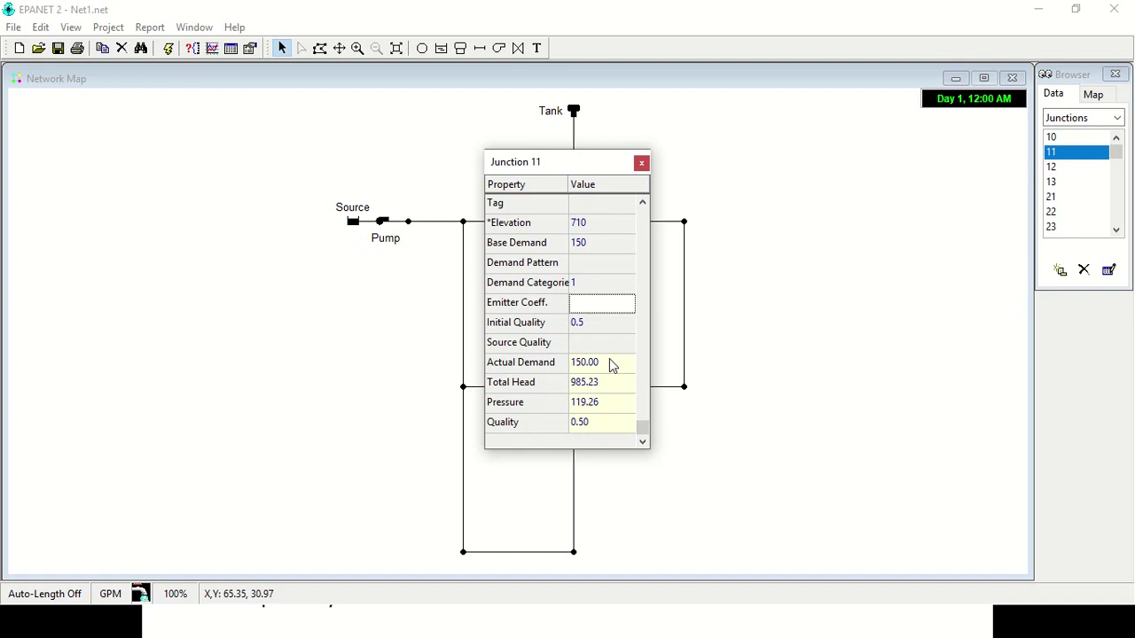
left_click(599, 312)
Close junction 11's editor and review the Source reservoir's Total Head, Head Pattern and Net Inflow
left_click(641, 162)
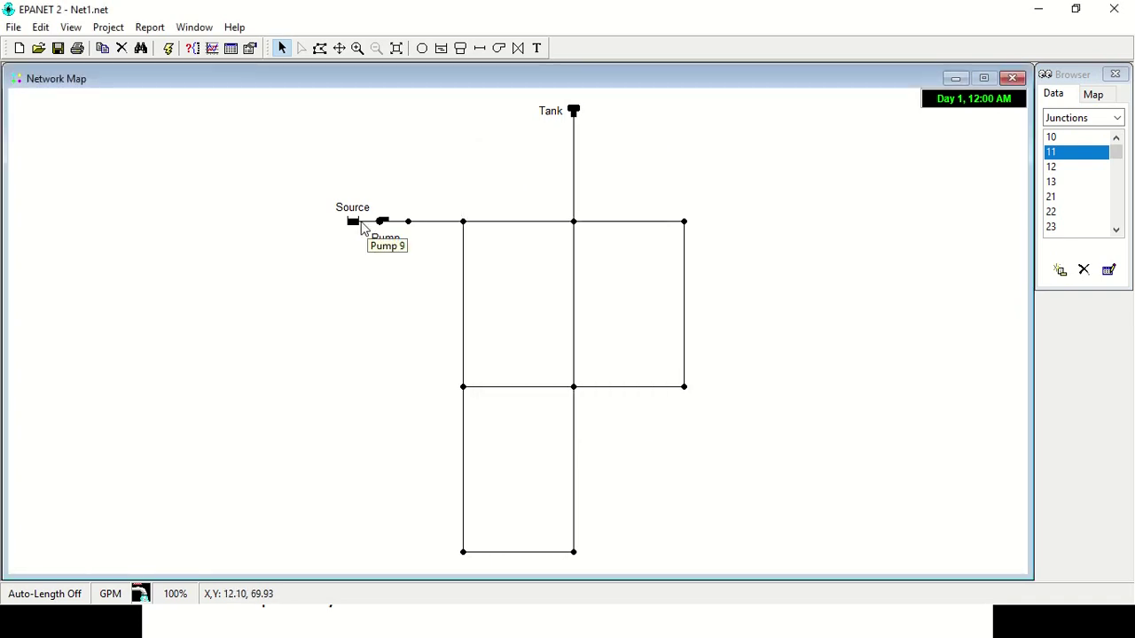
double_click(353, 222)
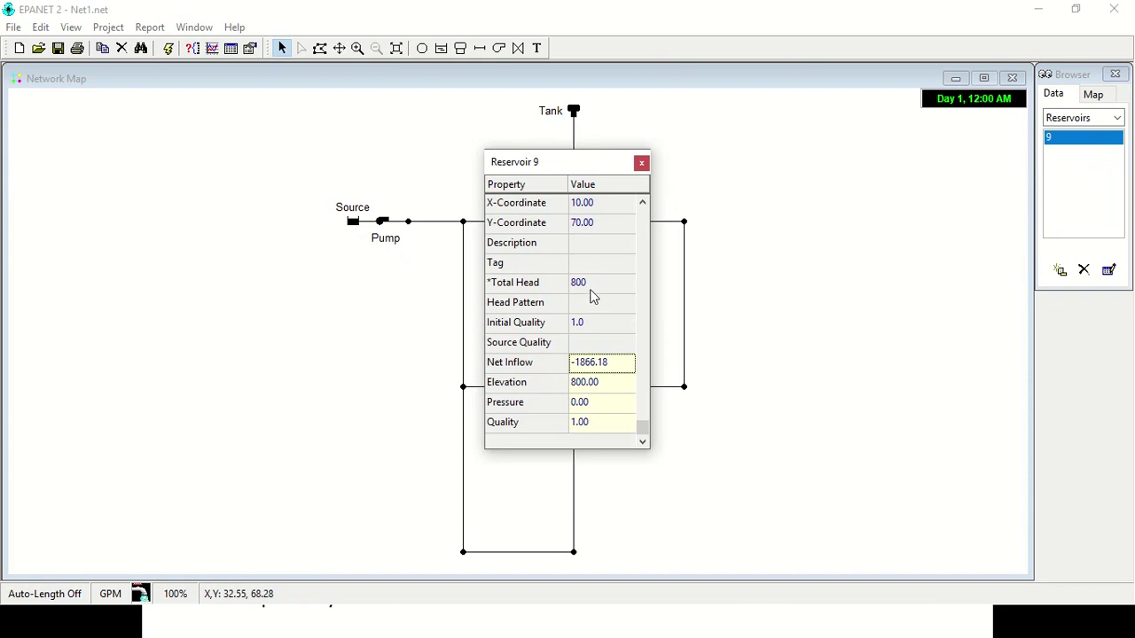
left_click(591, 281)
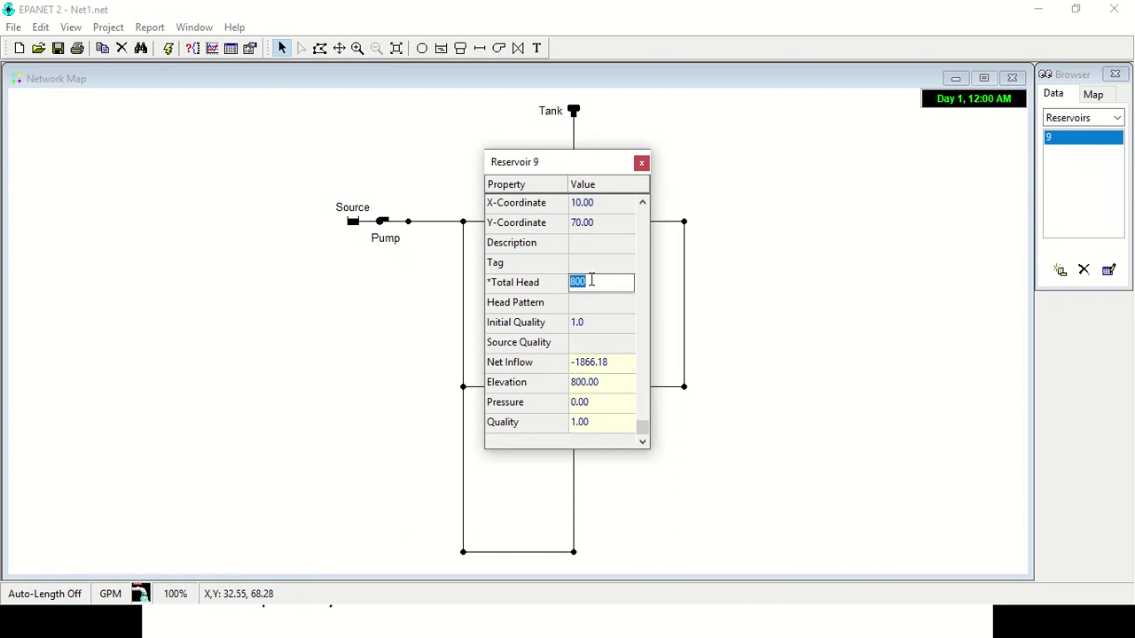
left_click(602, 303)
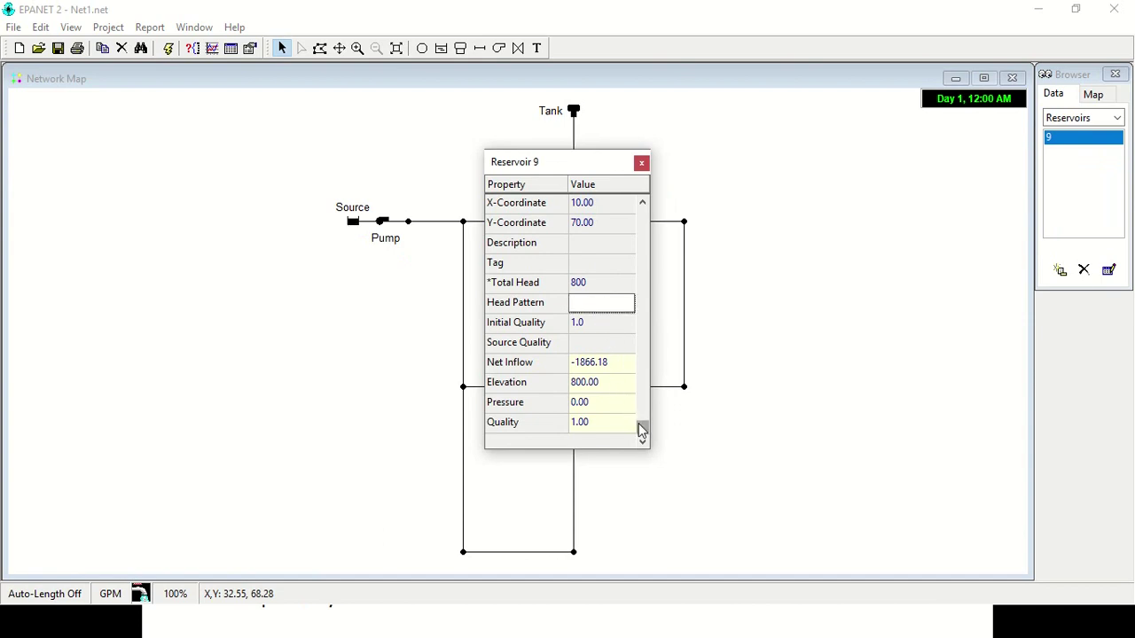
left_click(606, 363)
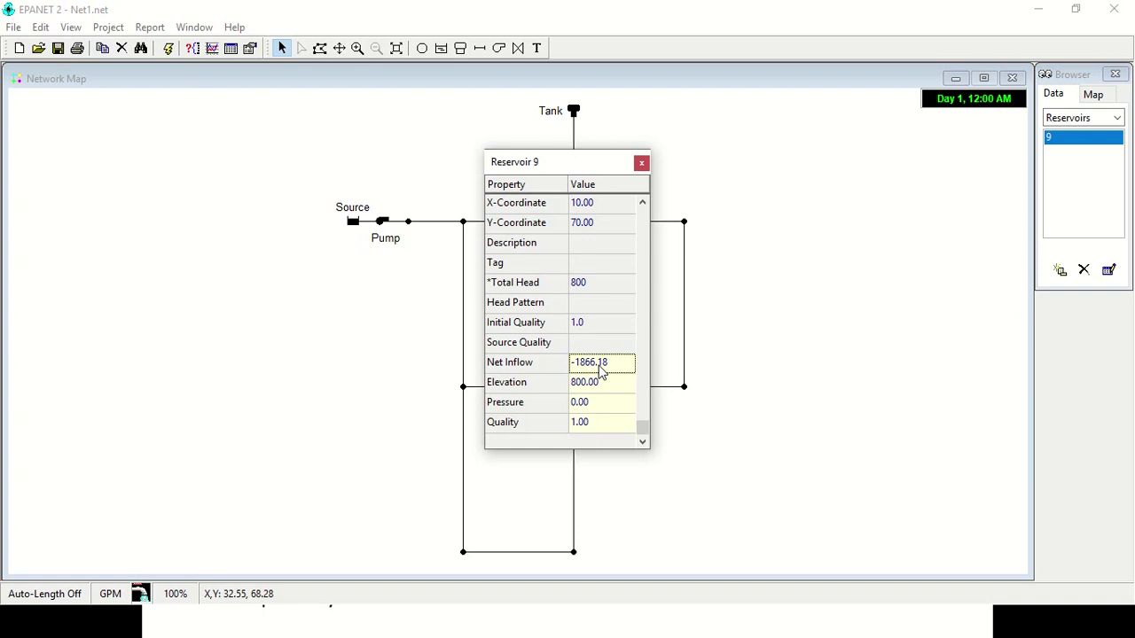
left_click(641, 165)
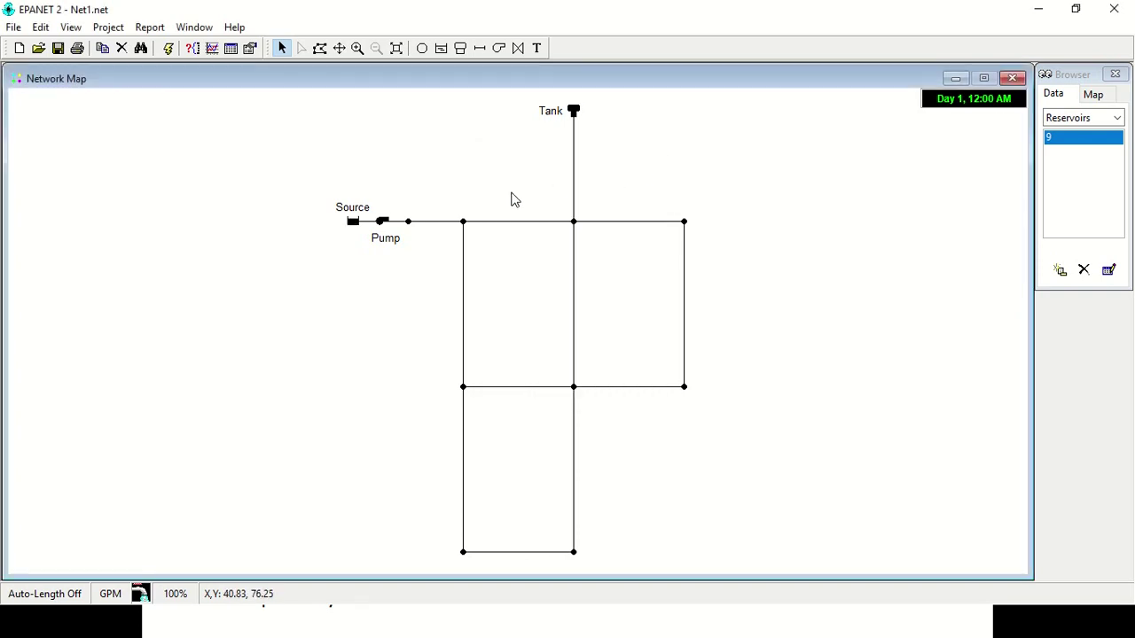
Reselect junction 11, reopen its properties, then close them to leave only the map
left_click(463, 222)
double_click(464, 224)
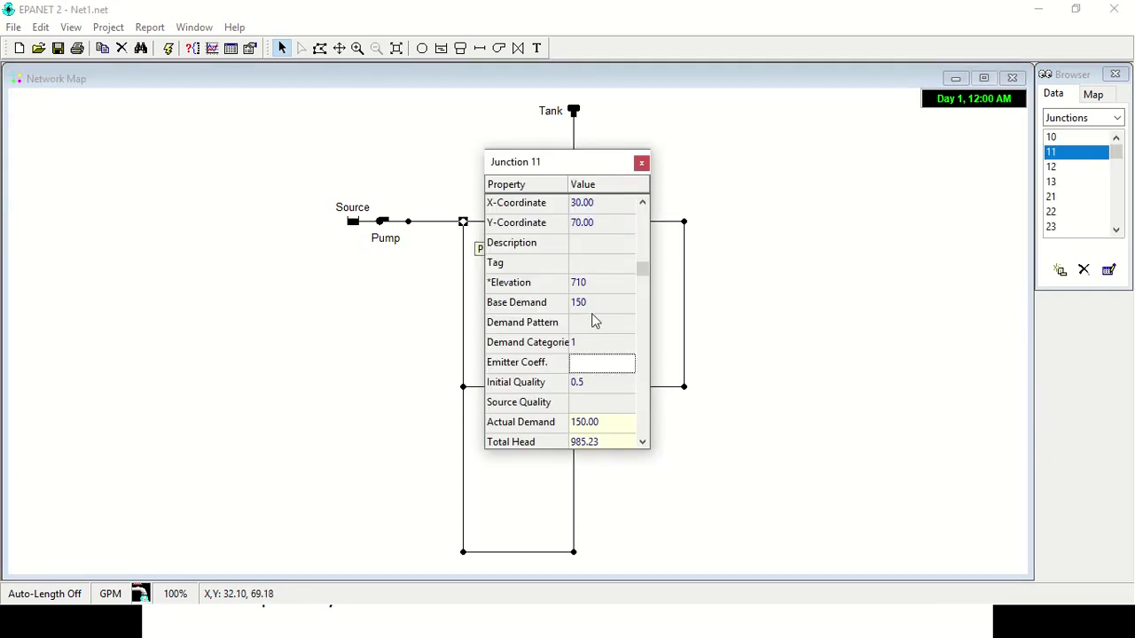
left_click(641, 162)
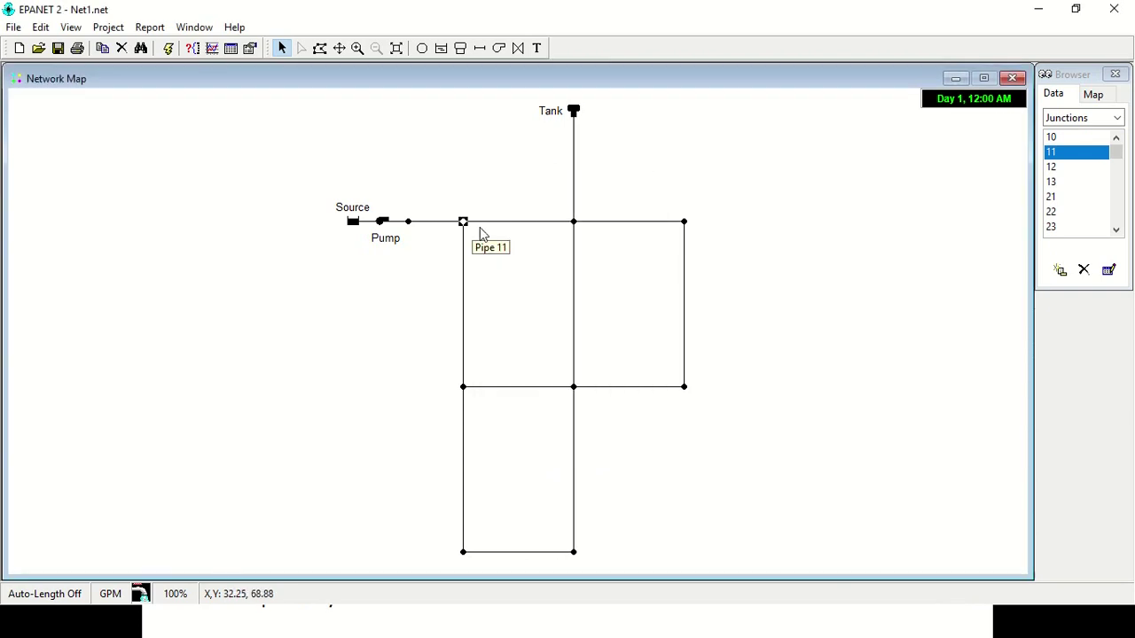
Open Tank 2's properties and check its Elevation, Initial, Minimum and Maximum levels, and Diameter
double_click(573, 112)
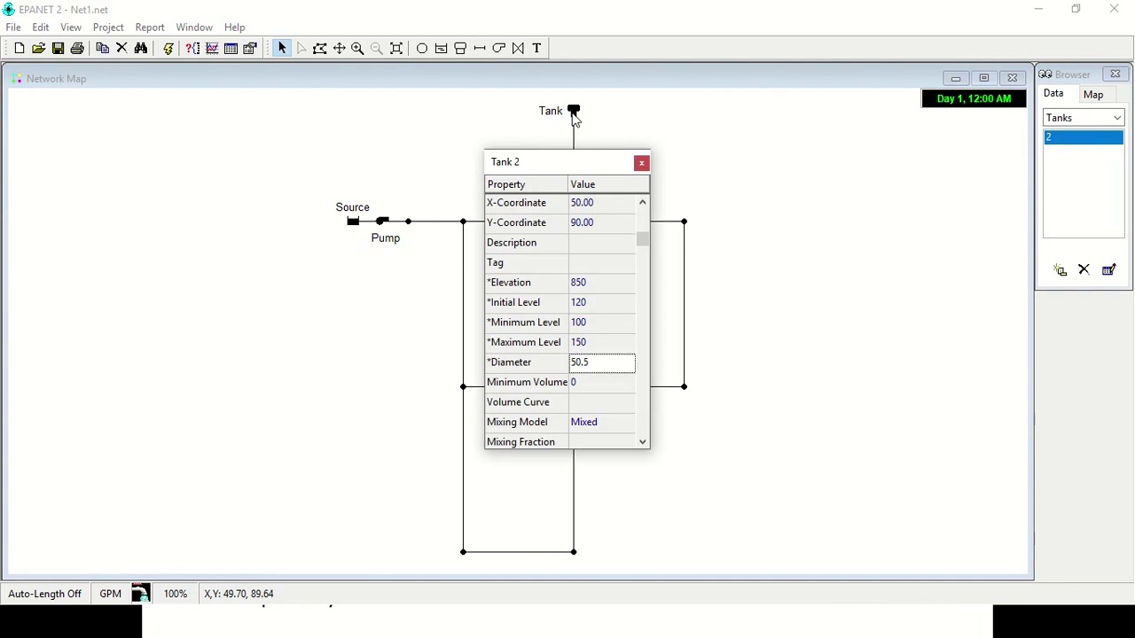
left_click(613, 287)
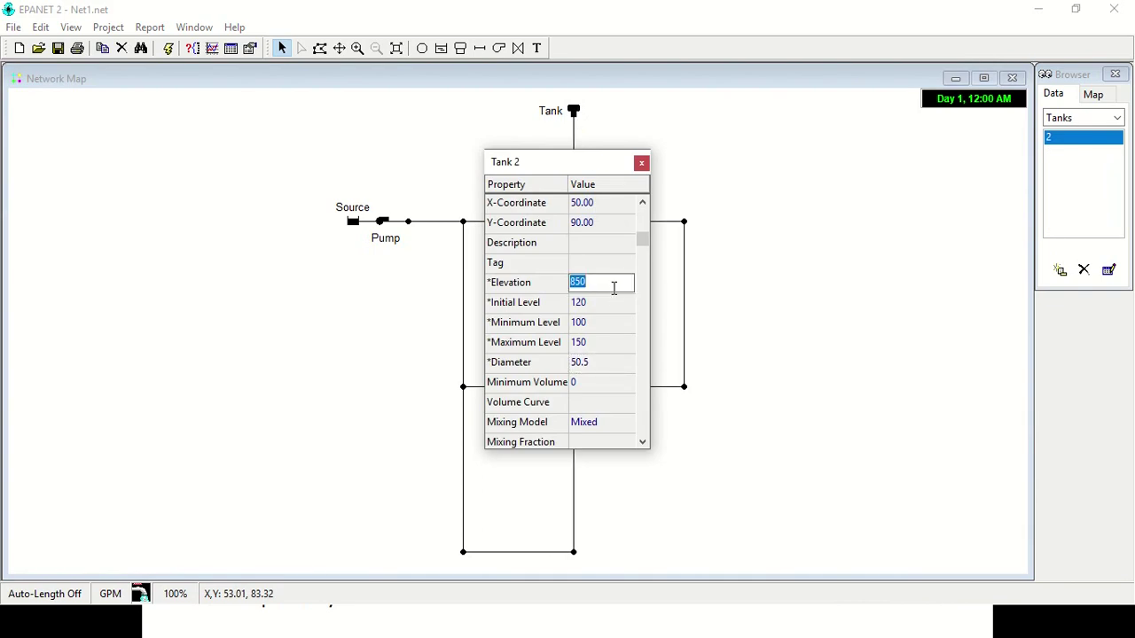
left_click(611, 300)
left_click(605, 322)
left_click(602, 343)
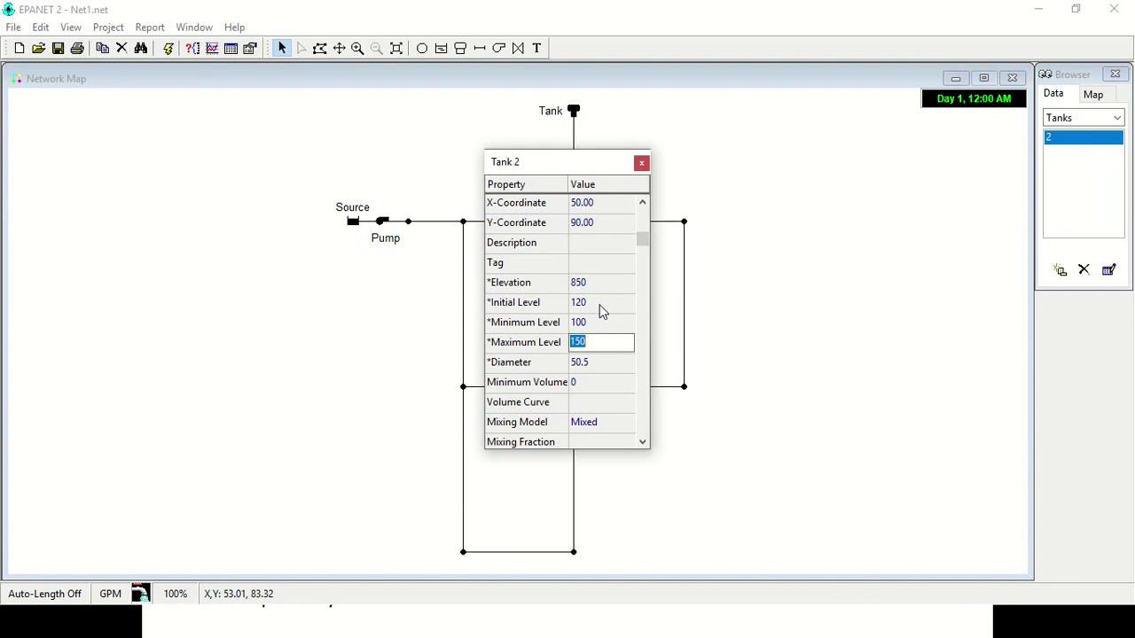
left_click(596, 302)
left_click(596, 325)
left_click(600, 359)
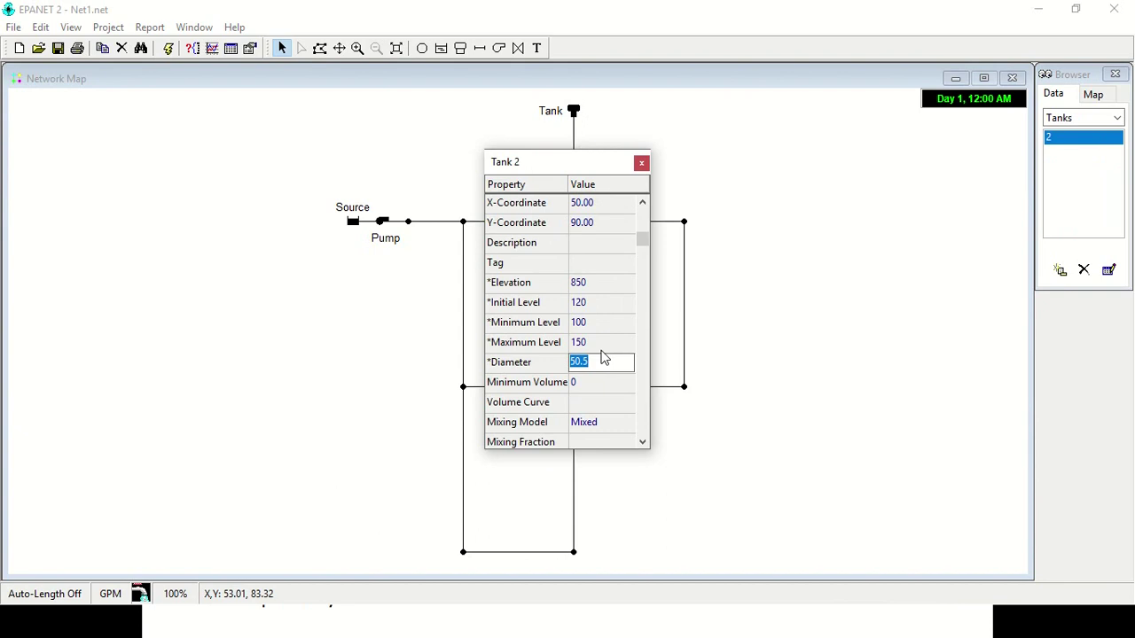
Inspect Tank 2's computed Net Inflow, Elevation and Pressure, close the editor, and select junction 12
left_click(642, 442)
left_click(643, 442)
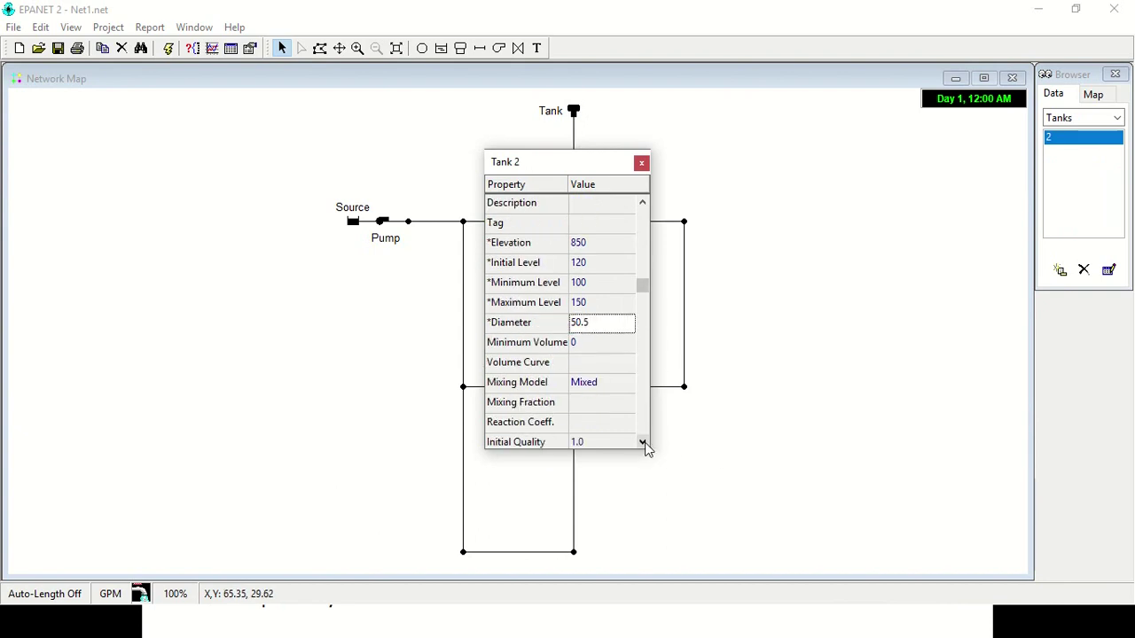
left_click(642, 442)
left_click(643, 442)
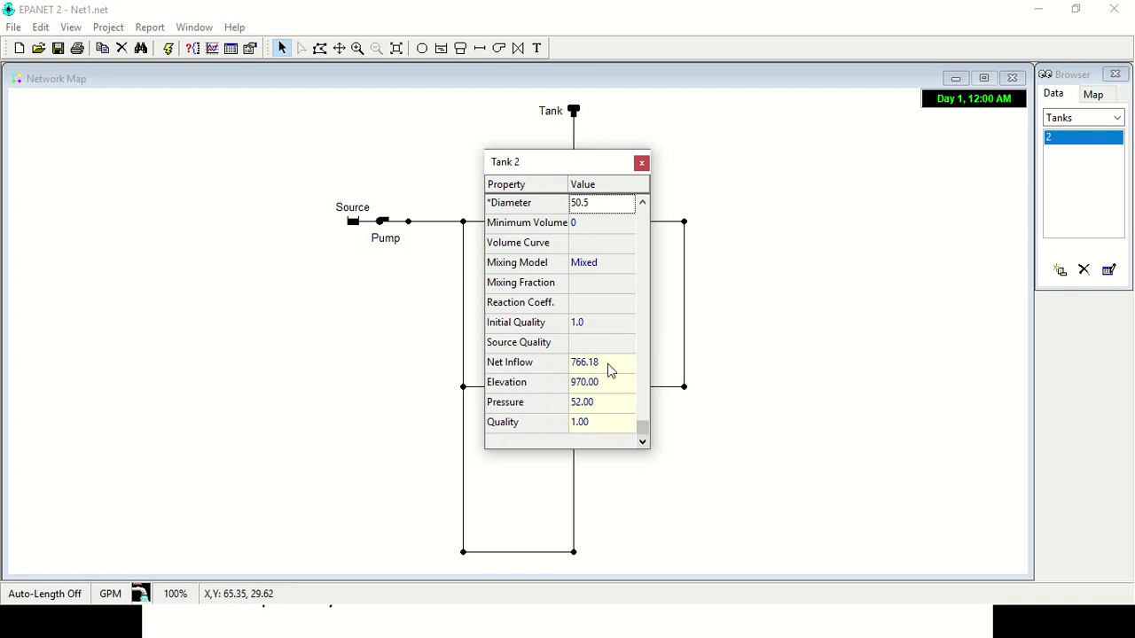
left_click(609, 371)
left_click(601, 385)
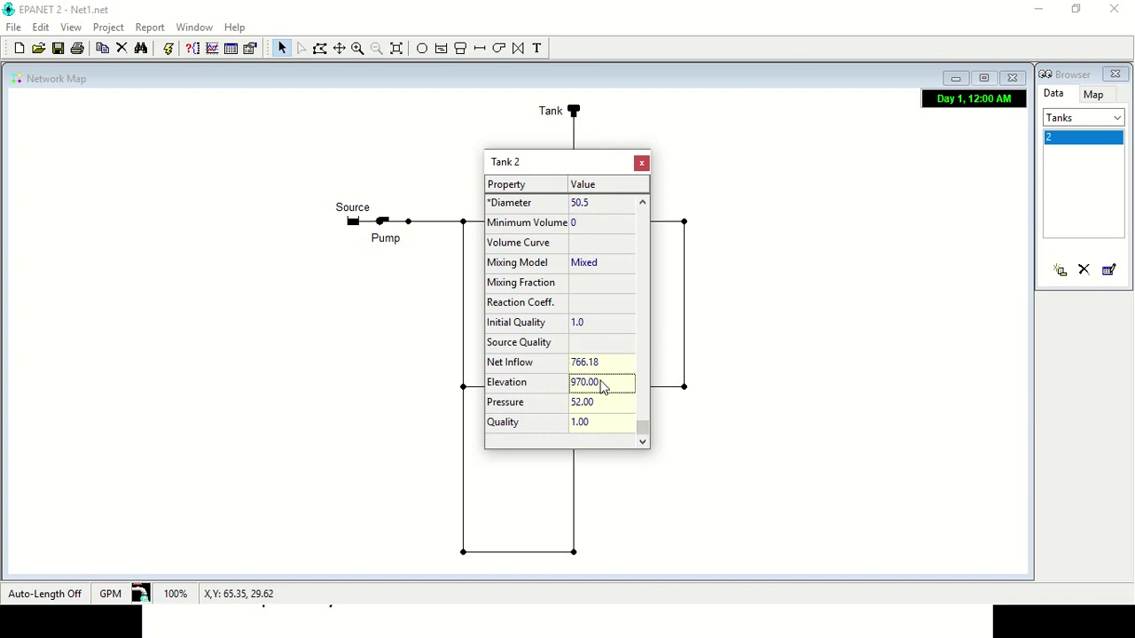
left_click(602, 409)
left_click(641, 163)
left_click(573, 221)
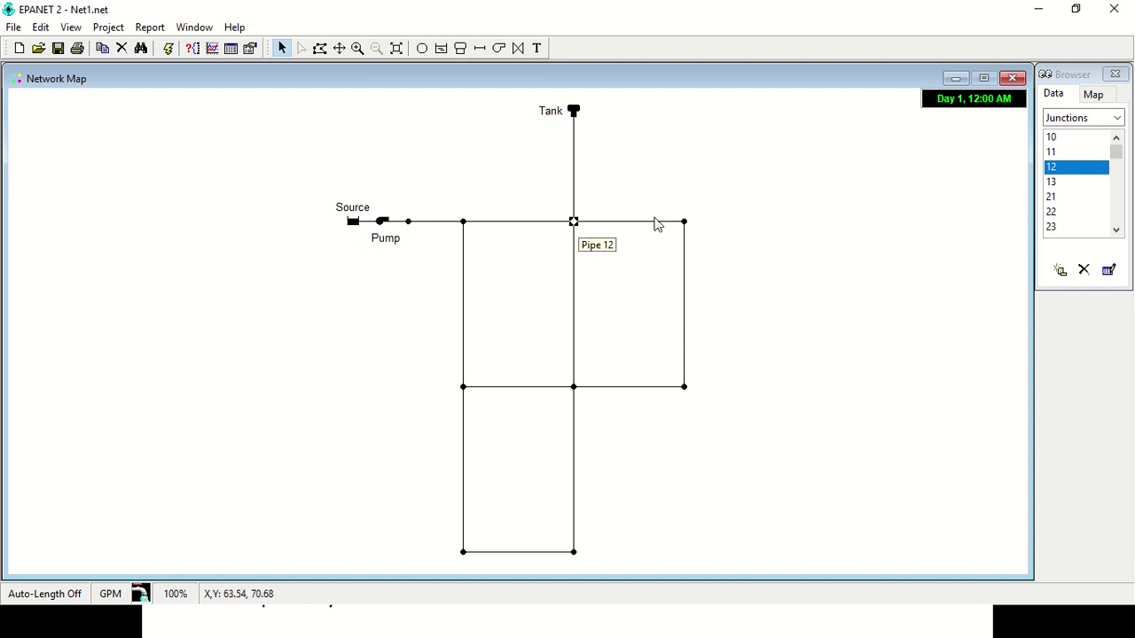
left_click(683, 221)
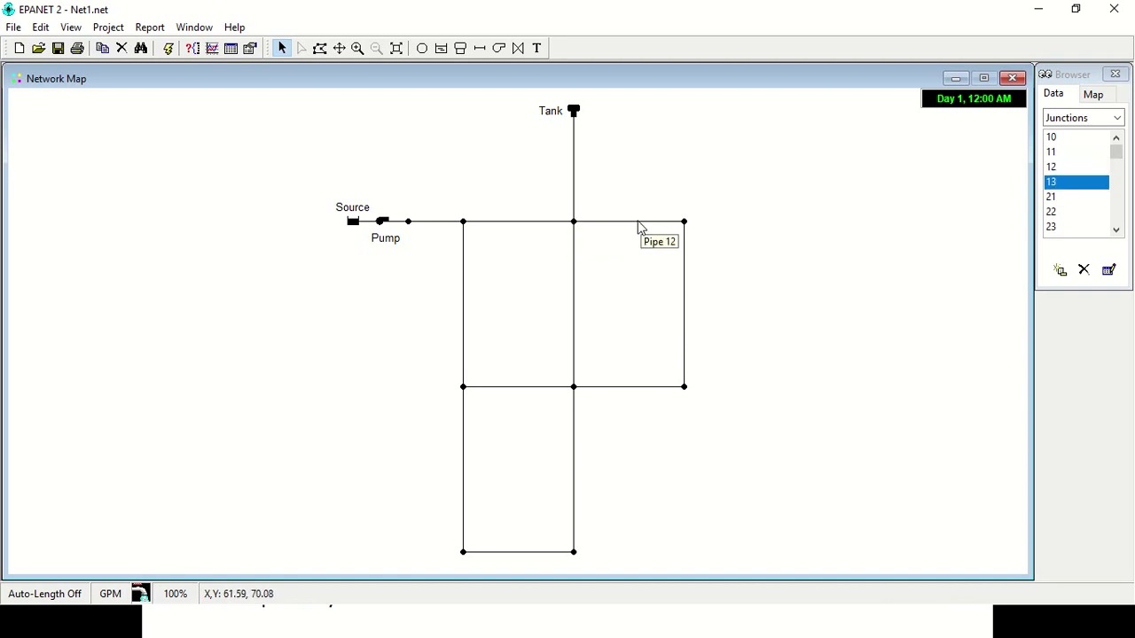
left_click(638, 226)
left_click(574, 221)
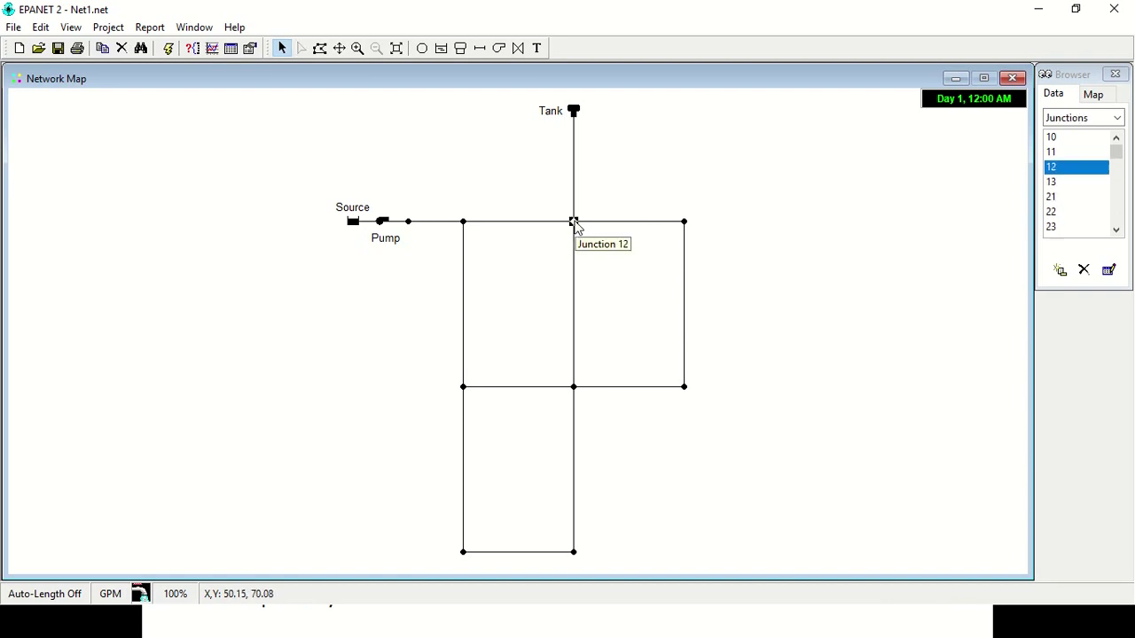
left_click(620, 222)
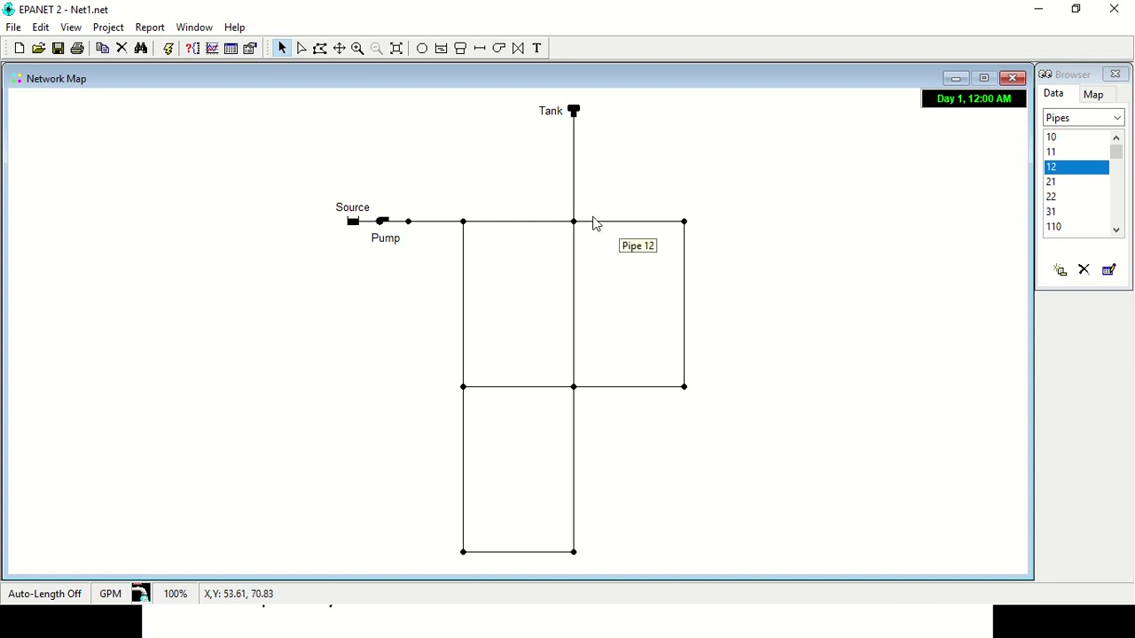
left_click(574, 224)
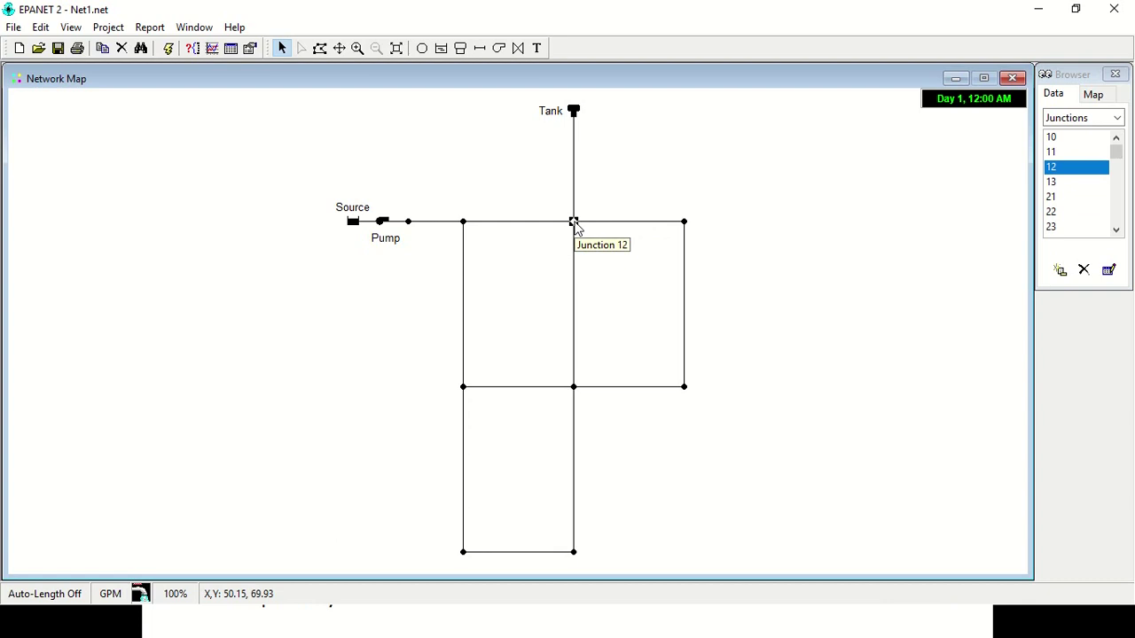
left_click(684, 223)
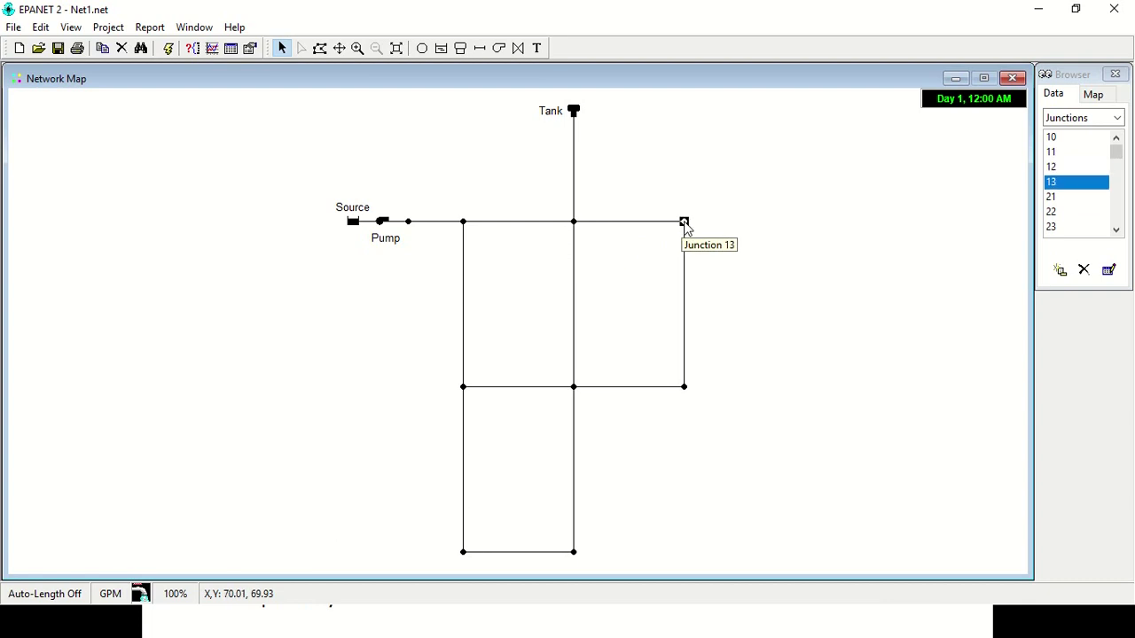
left_click(630, 222)
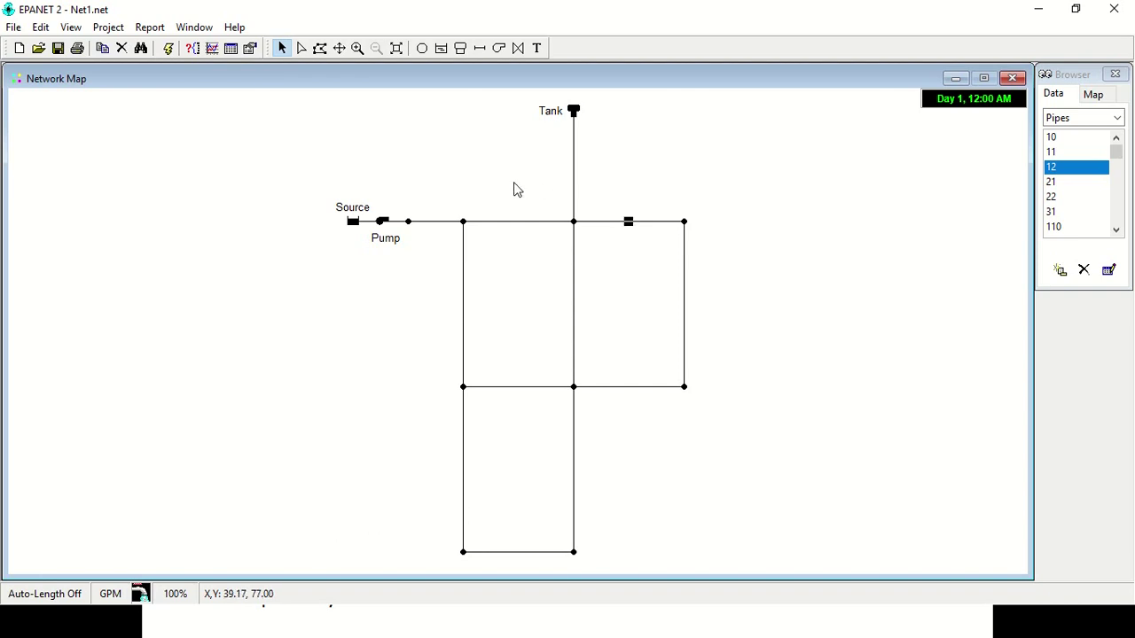
left_click(510, 227)
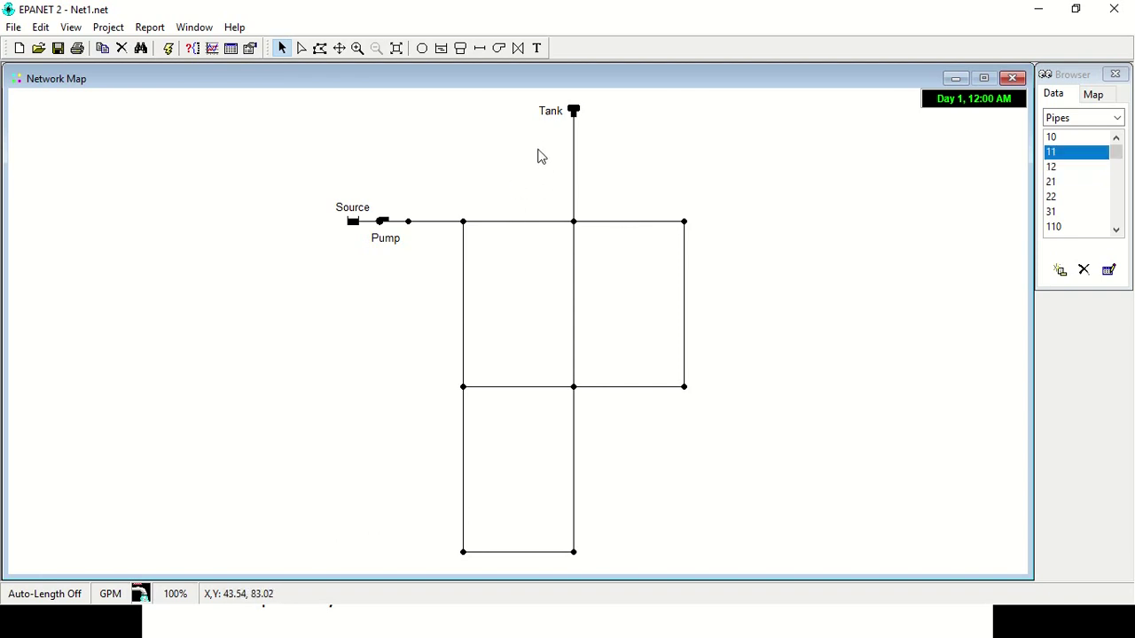